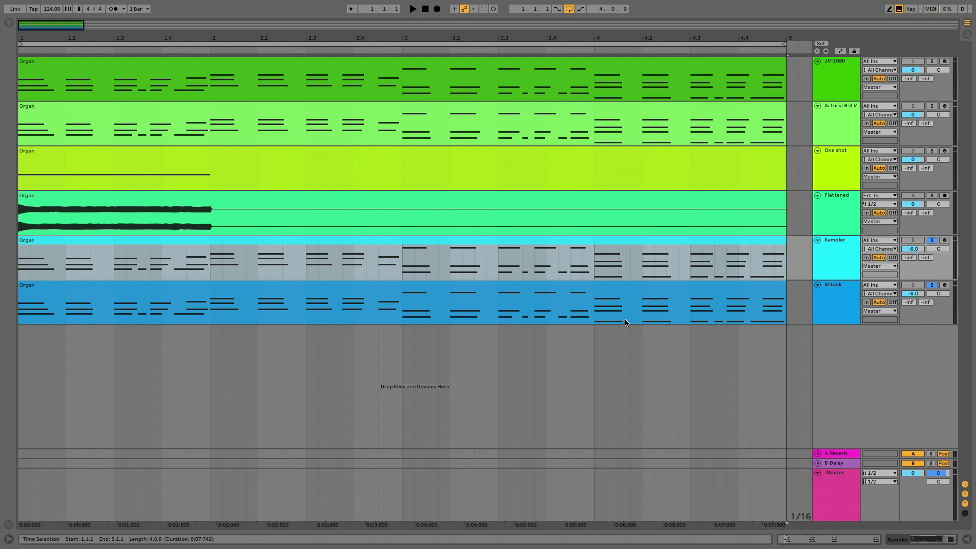
Play the Sampler and Attack organ loop, then open the JV-1080 track's synth, solo the track and audition it.
{"action": "key", "text": "space"}
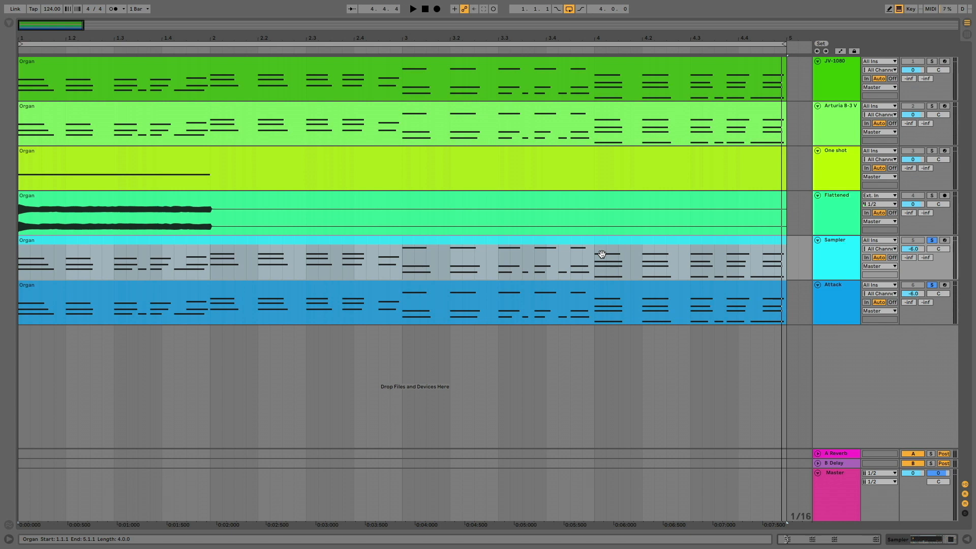
{"action": "double_click", "coordinate": [834, 64]}
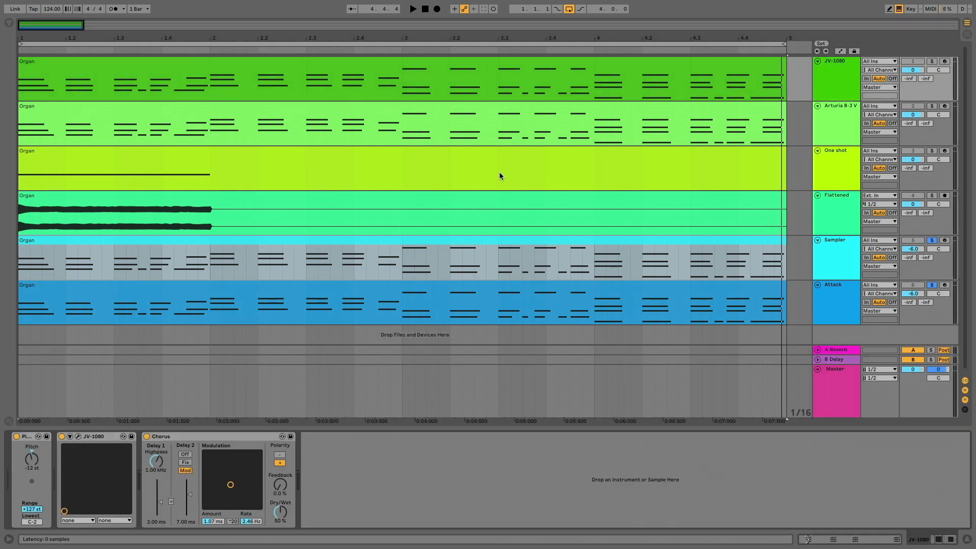
{"action": "left_click_drag", "start_coordinate": [488, 131], "coordinate": [421, 266]}
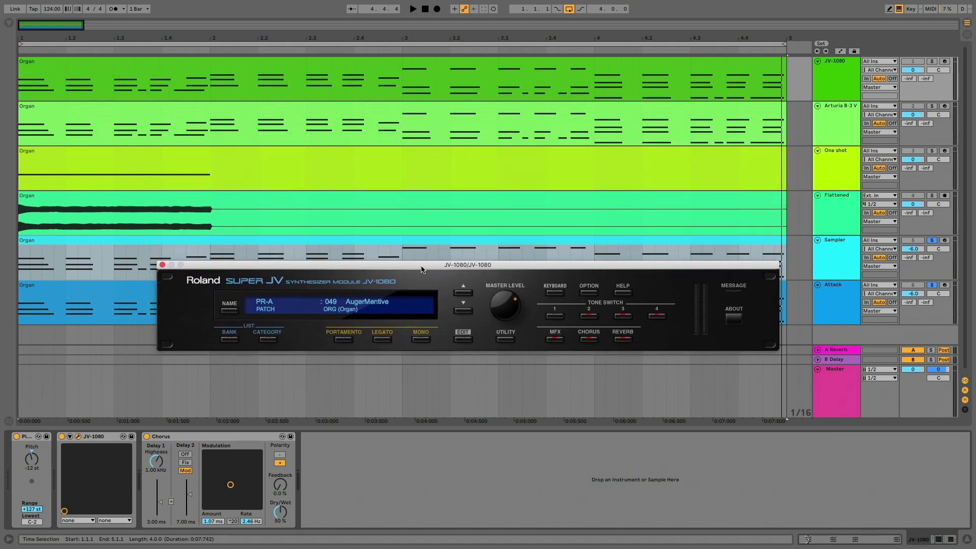
{"action": "left_click", "coordinate": [932, 61]}
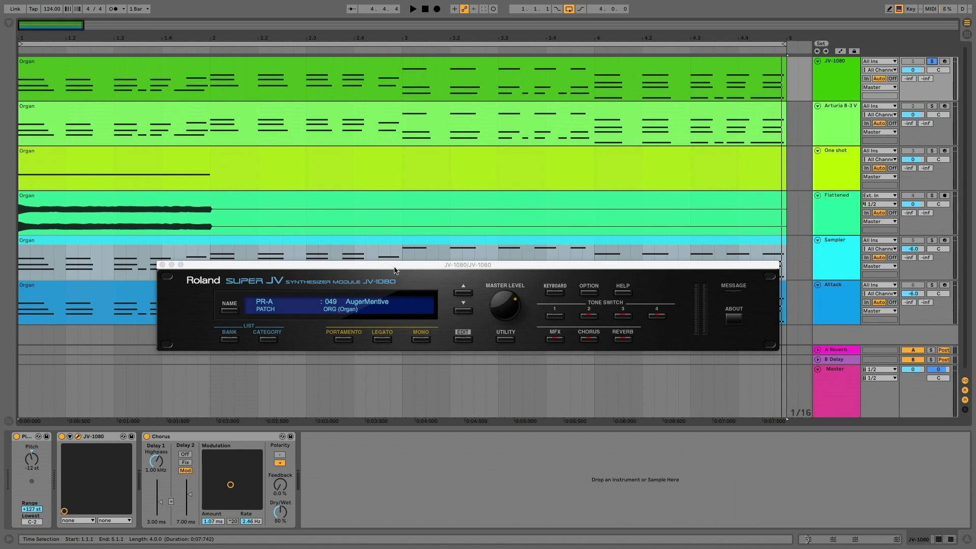
{"action": "key", "text": "space"}
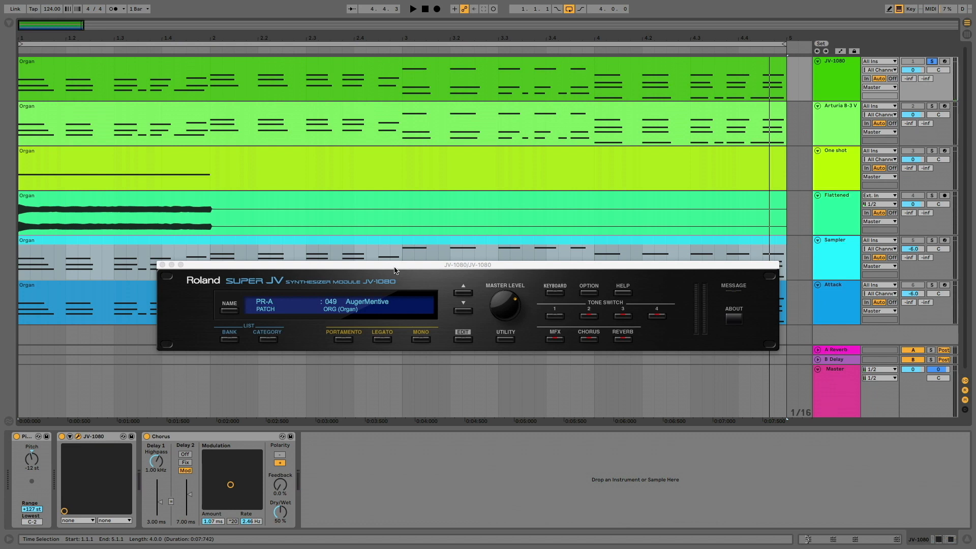
{"action": "key", "text": "space"}
Switch the JV-1080 patch's tones so only tone 4 stays on, stop playback and unsolo the track.
{"action": "left_click", "coordinate": [589, 316]}
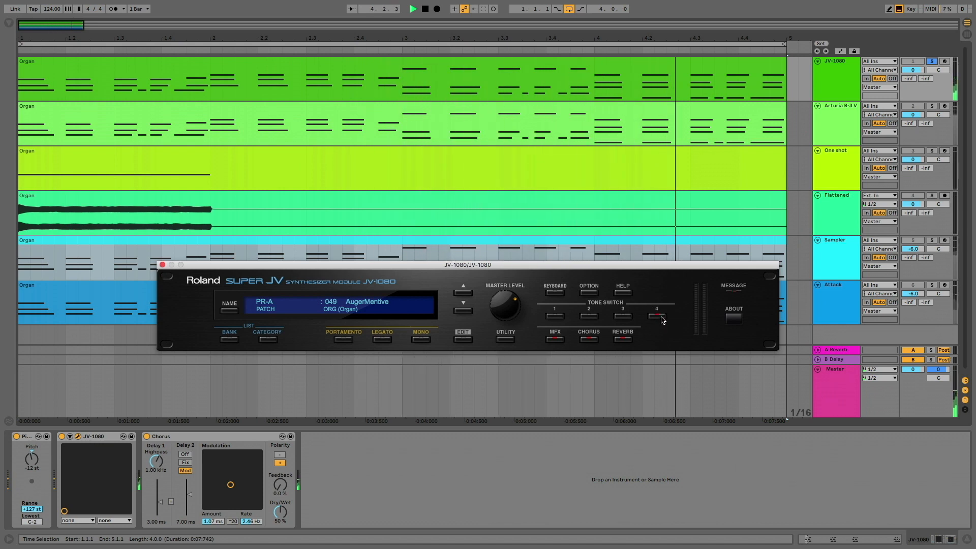
{"action": "key", "text": "space"}
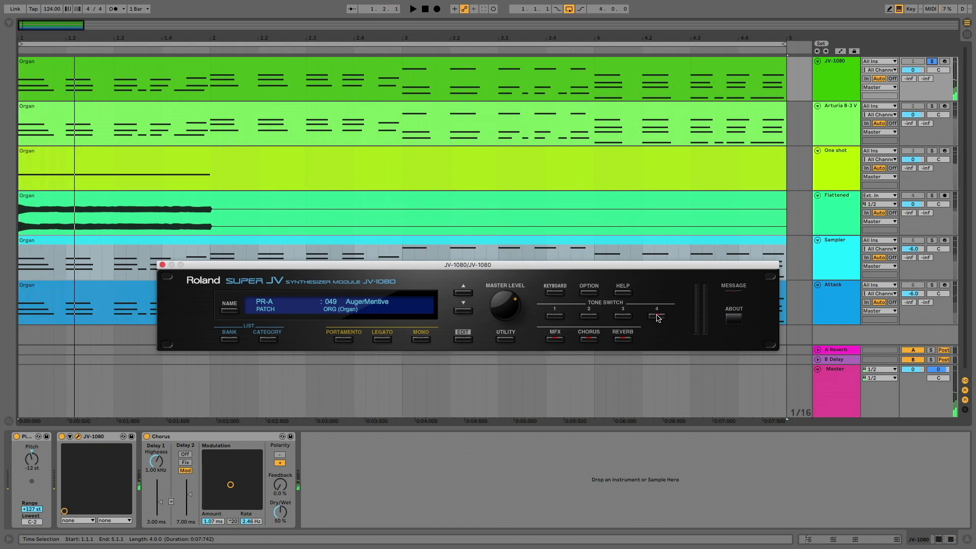
{"action": "left_click", "coordinate": [656, 316]}
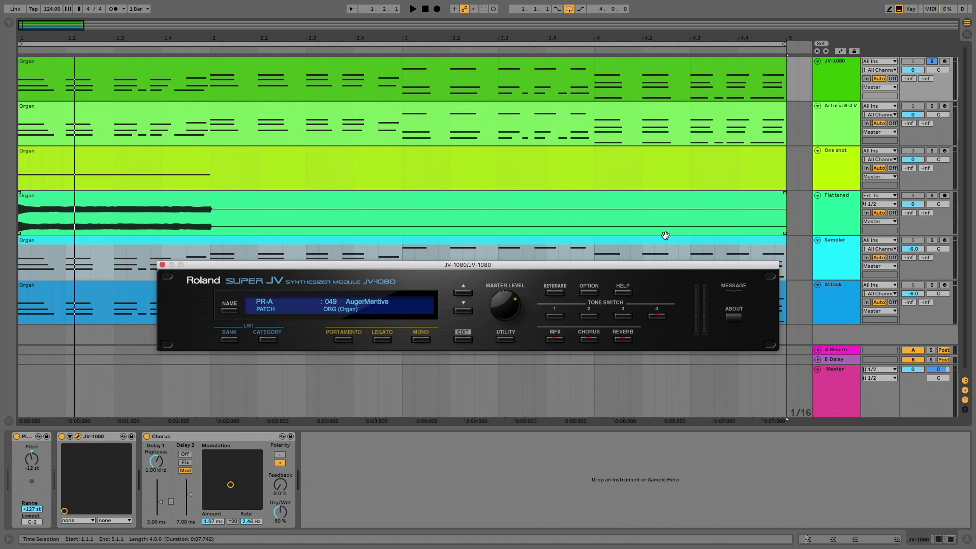
{"action": "left_click", "coordinate": [934, 62]}
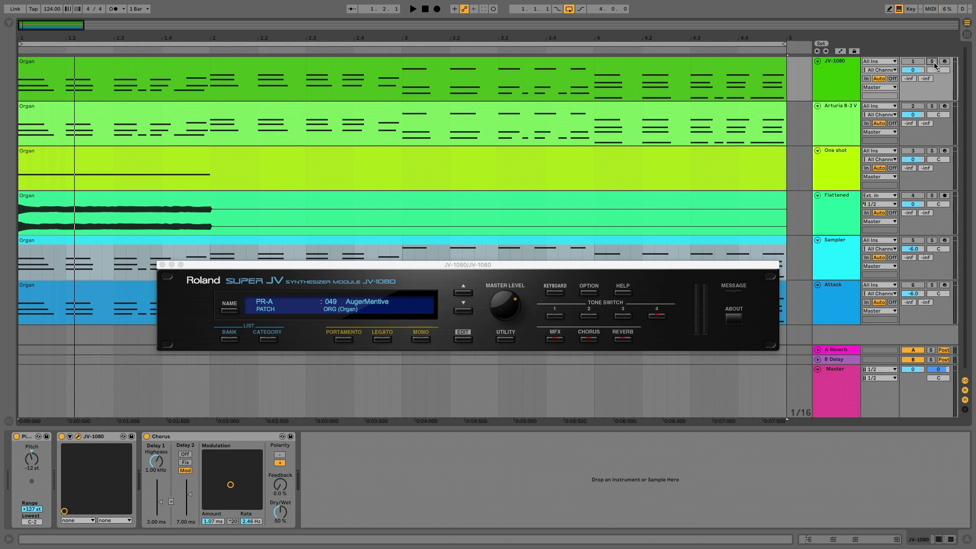
Open the B-3 V organ on the Arturia B-3 V track, solo the track and examine the drawbars, speaker and effect pedals.
{"action": "left_click", "coordinate": [837, 110]}
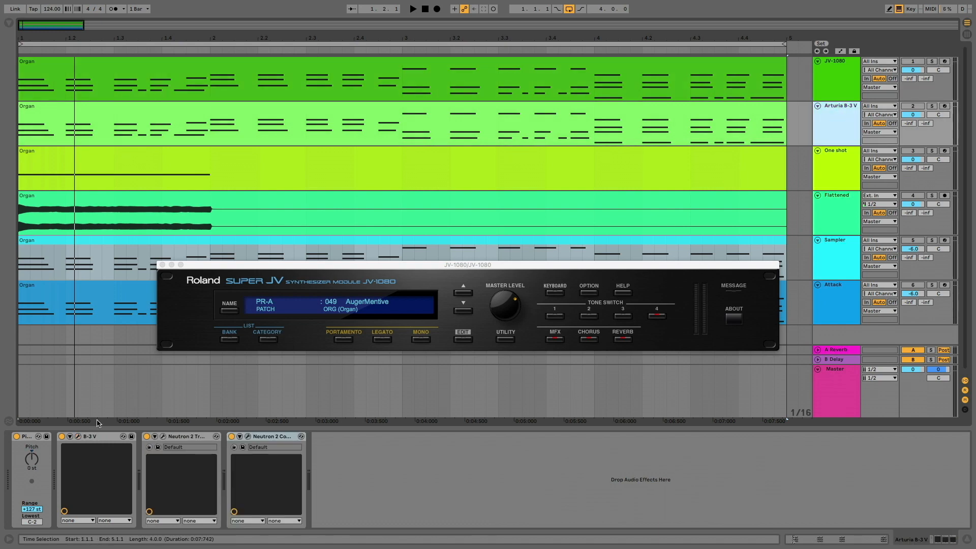
{"action": "left_click", "coordinate": [78, 436]}
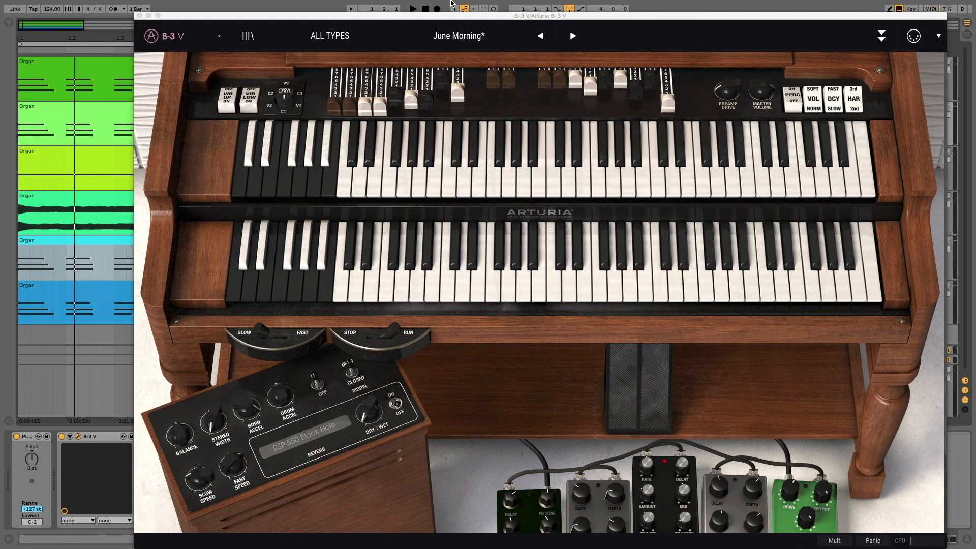
{"action": "left_click_drag", "start_coordinate": [451, 18], "coordinate": [395, 149]}
{"action": "left_click", "coordinate": [935, 108]}
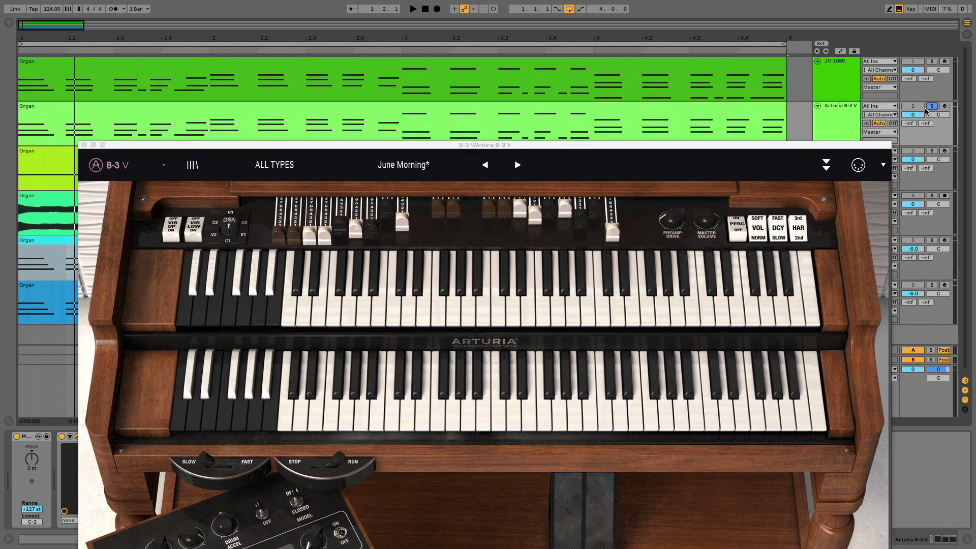
{"action": "left_click_drag", "start_coordinate": [631, 148], "coordinate": [646, 9]}
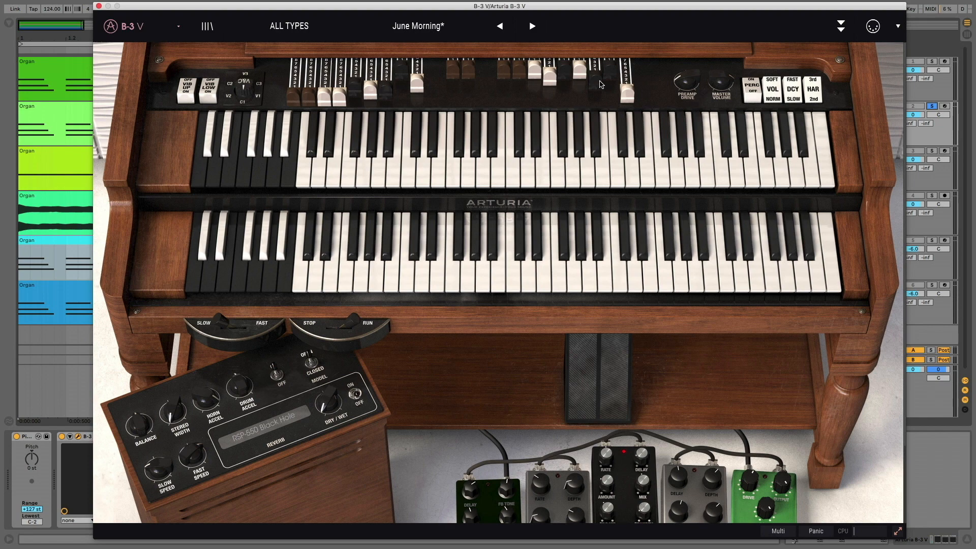
{"action": "scroll", "coordinate": [598, 131], "scroll_direction": "down", "scroll_amount": 3}
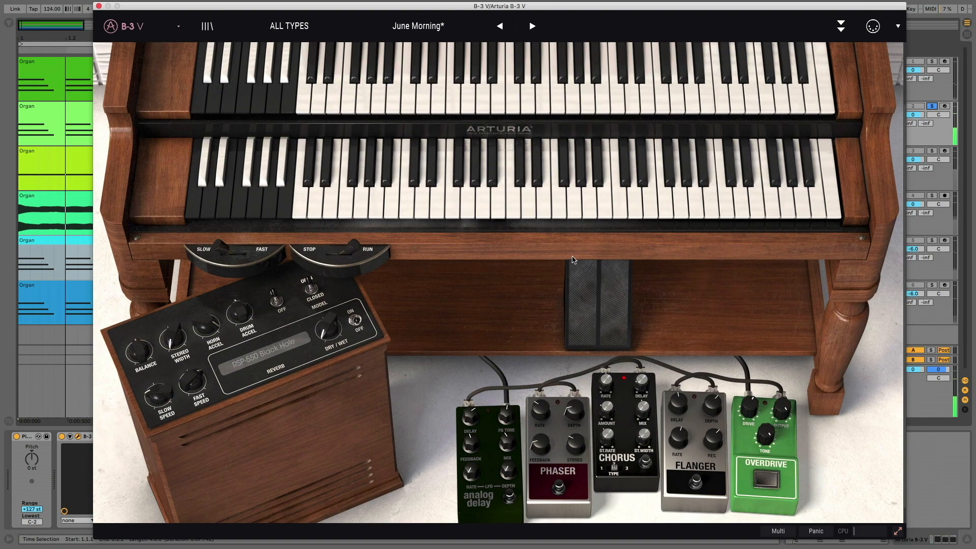
{"action": "scroll", "coordinate": [598, 343], "scroll_direction": "up", "scroll_amount": 3}
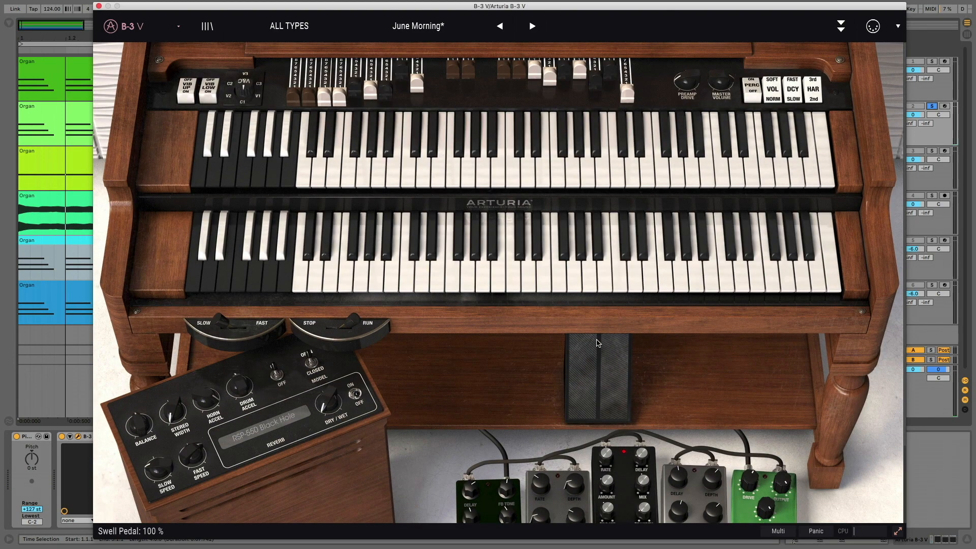
{"action": "scroll", "coordinate": [598, 343], "scroll_direction": "down", "scroll_amount": 3}
{"action": "scroll", "coordinate": [598, 343], "scroll_direction": "up", "scroll_amount": 3}
During playback, pull out the B-3 V's pedal drawbars and most of its lower-manual drawbars.
{"action": "key", "text": "space"}
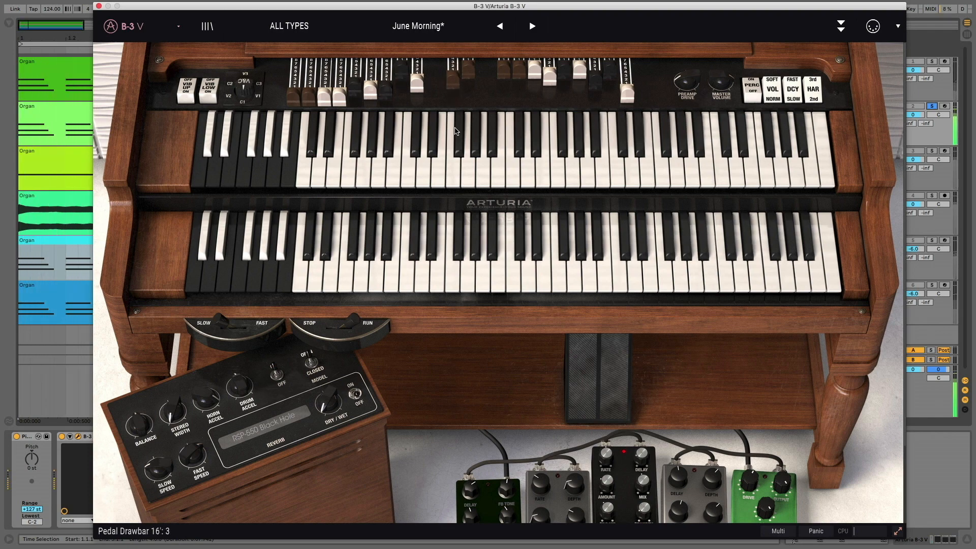
{"action": "left_click_drag", "start_coordinate": [457, 76], "coordinate": [457, 105]}
{"action": "left_click_drag", "start_coordinate": [467, 149], "coordinate": [467, 178]}
{"action": "left_click_drag", "start_coordinate": [503, 71], "coordinate": [520, 193]}
{"action": "left_click_drag", "start_coordinate": [550, 76], "coordinate": [537, 178]}
{"action": "left_click_drag", "start_coordinate": [580, 68], "coordinate": [598, 199]}
{"action": "left_click_drag", "start_coordinate": [610, 68], "coordinate": [586, 121]}
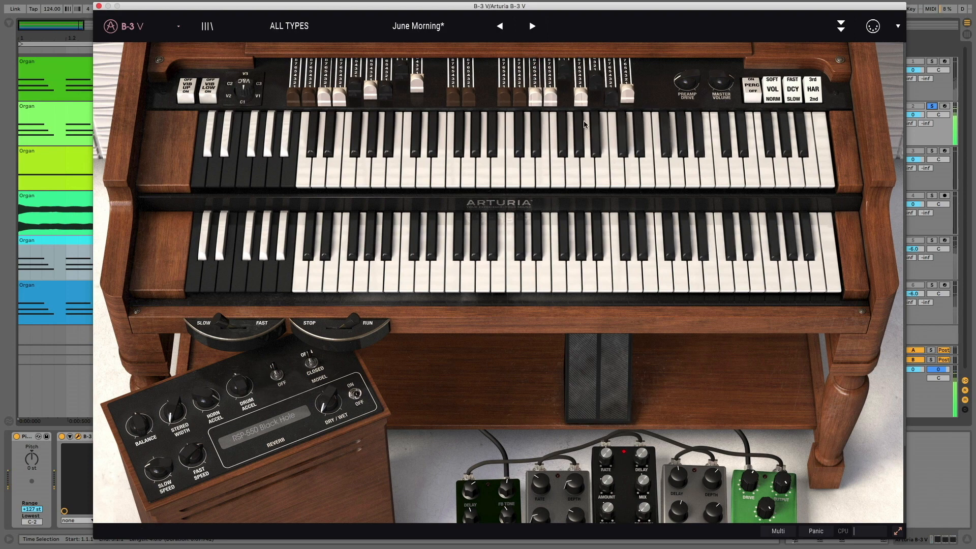
{"action": "left_click_drag", "start_coordinate": [612, 75], "coordinate": [563, 90]}
Push in several upper-manual drawbars, including the 1 3/5' one, and close the B-3 V window.
{"action": "left_click_drag", "start_coordinate": [385, 87], "coordinate": [391, 60]}
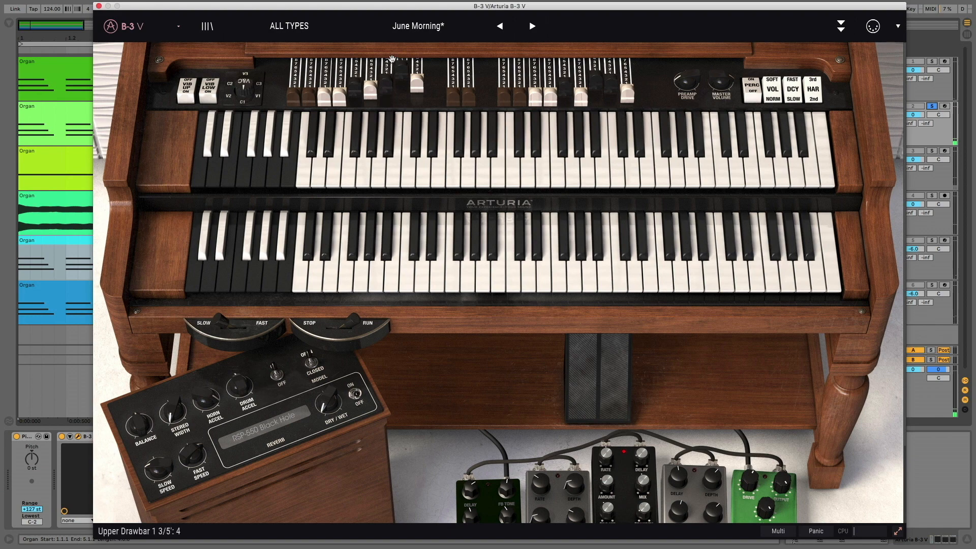
{"action": "left_click_drag", "start_coordinate": [355, 93], "coordinate": [354, 62]}
{"action": "left_click_drag", "start_coordinate": [326, 99], "coordinate": [324, 81]}
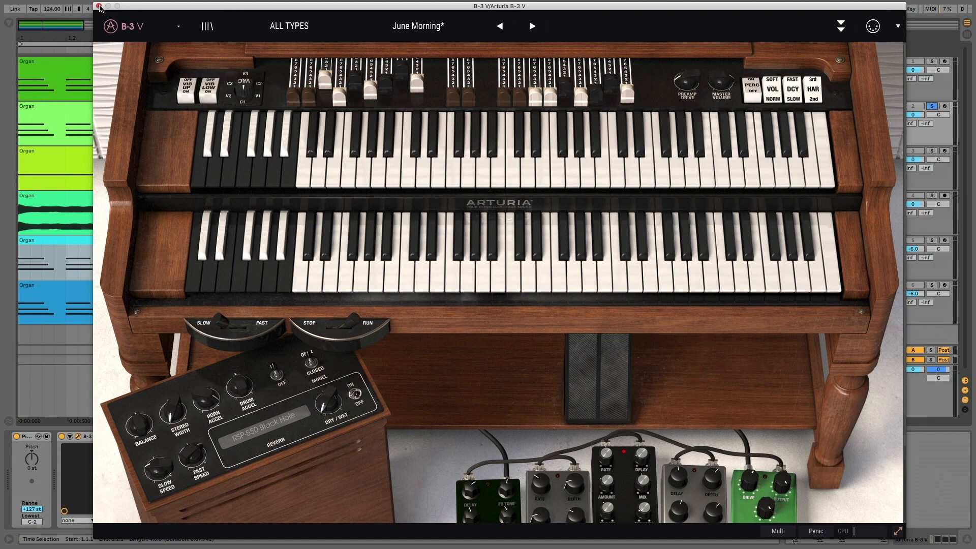
{"action": "left_click", "coordinate": [99, 7]}
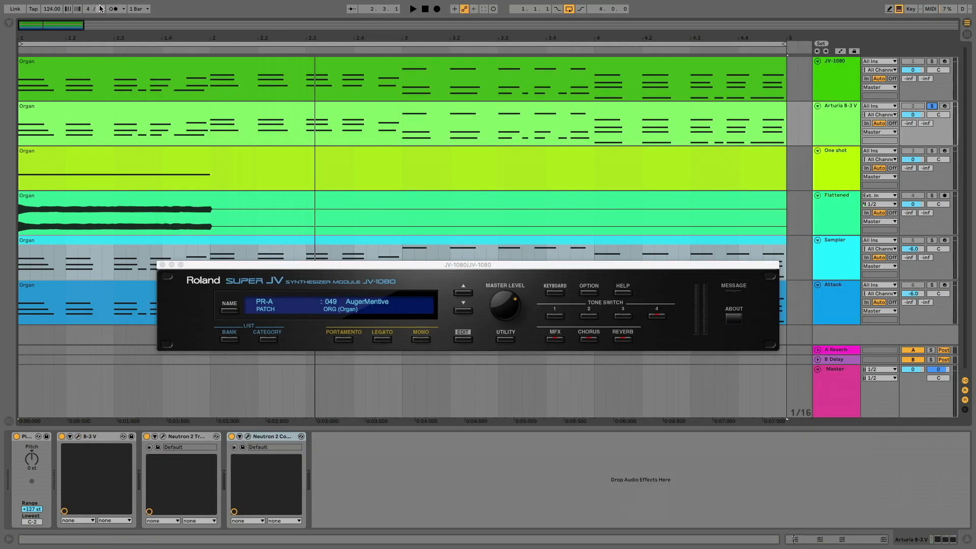
Inspect the B-3 V instrument on the One shot track and close it along with the JV-1080 window.
{"action": "left_click", "coordinate": [840, 152]}
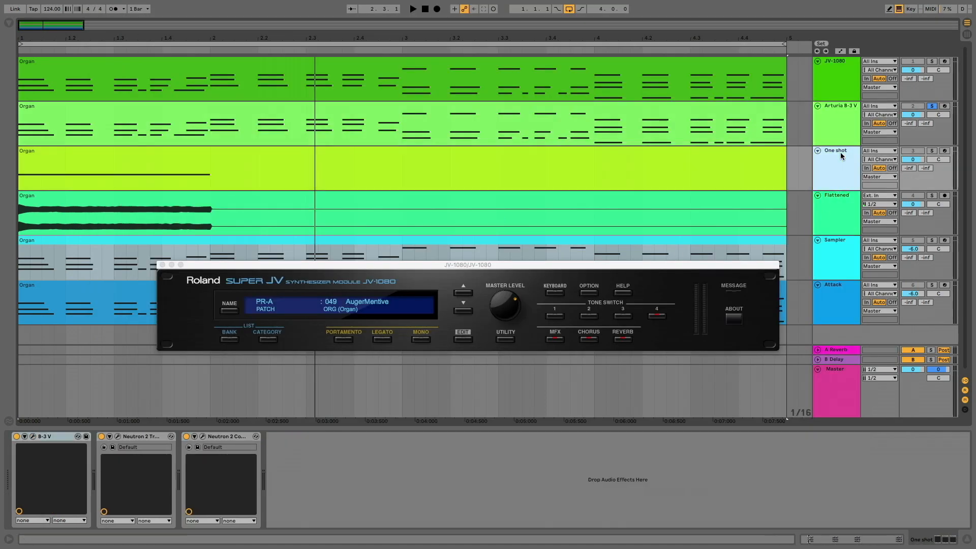
{"action": "left_click", "coordinate": [33, 436]}
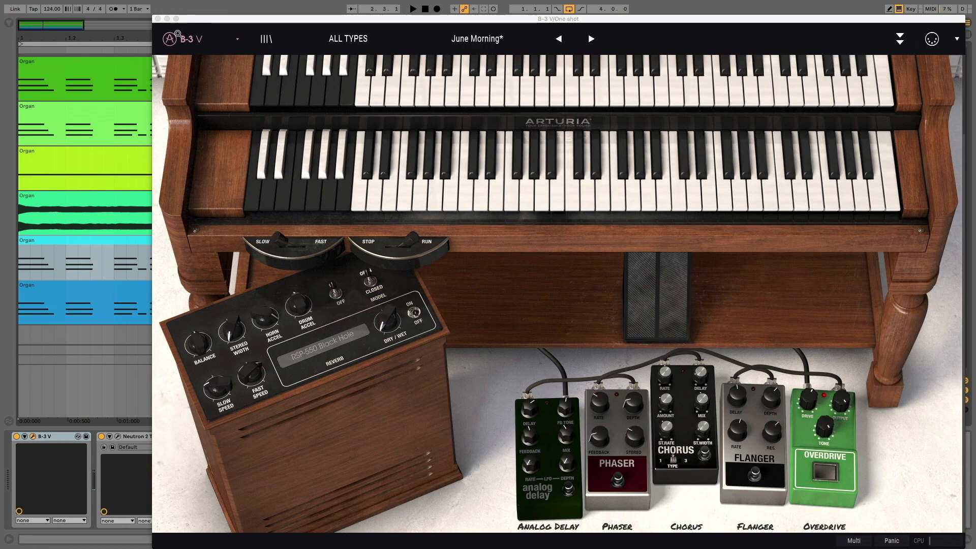
{"action": "left_click", "coordinate": [157, 19]}
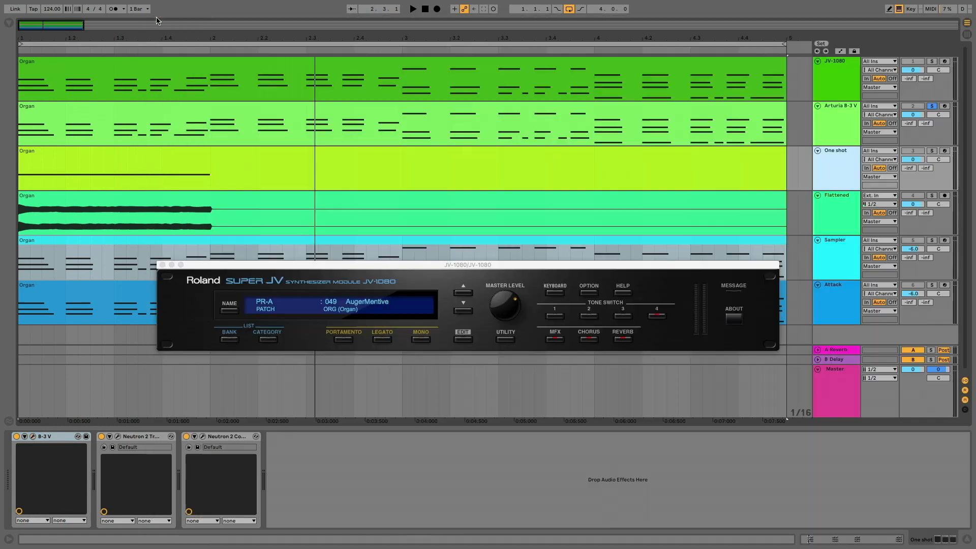
{"action": "left_click", "coordinate": [162, 265]}
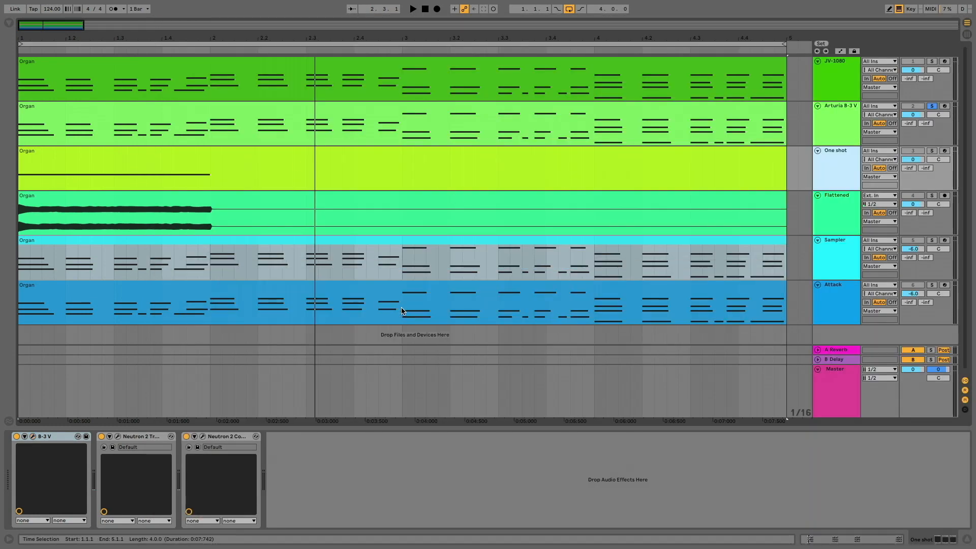
Inspect the One shot track's Neutron 2 Transient Shaper and Neutron 2 Compressor settings, then close both windows.
{"action": "left_click", "coordinate": [117, 439]}
{"action": "left_click_drag", "start_coordinate": [364, 99], "coordinate": [343, 88]}
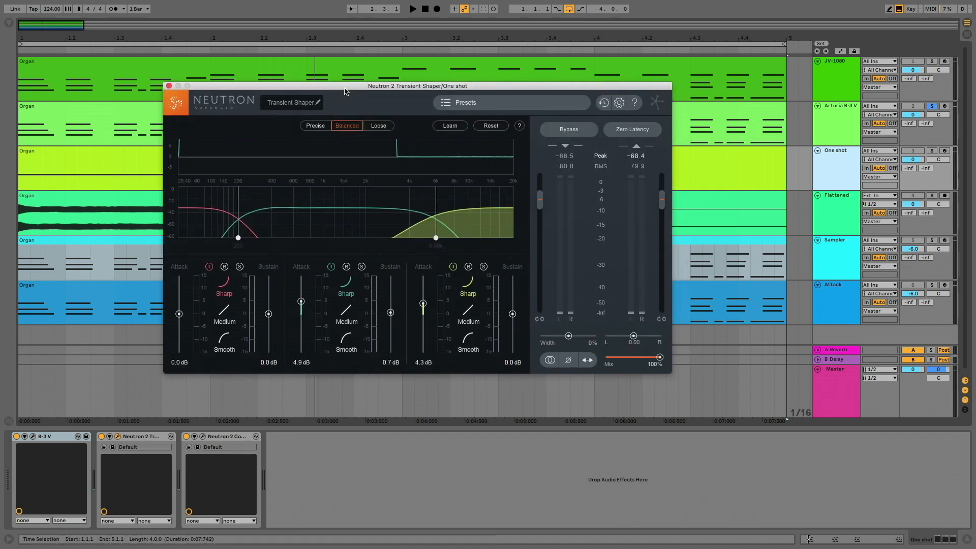
{"action": "left_click", "coordinate": [203, 440]}
{"action": "left_click_drag", "start_coordinate": [368, 101], "coordinate": [501, 138]}
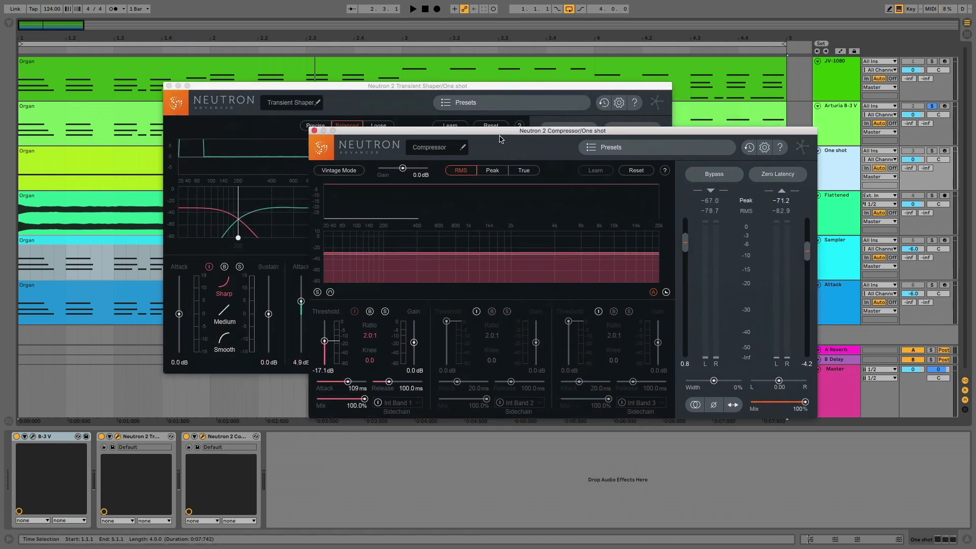
{"action": "left_click", "coordinate": [314, 131]}
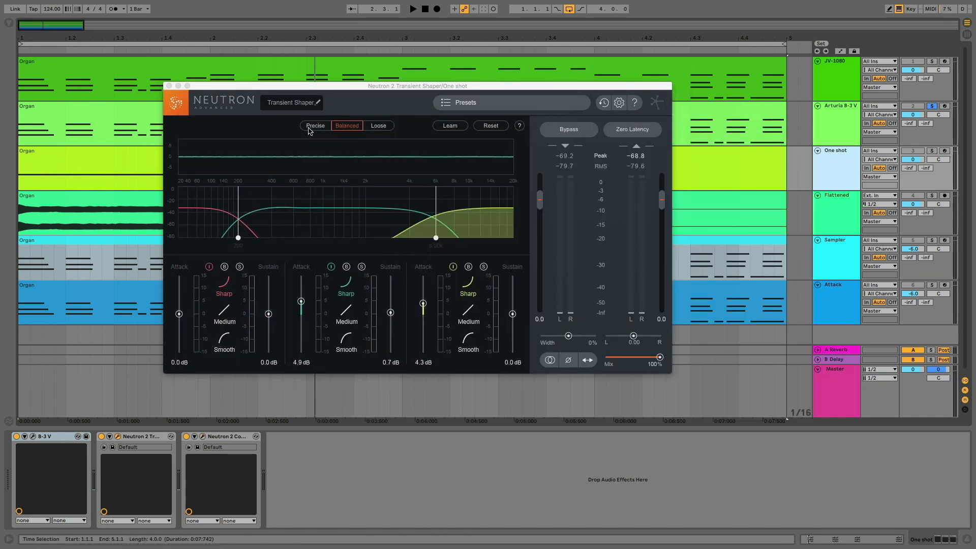
{"action": "left_click", "coordinate": [170, 86]}
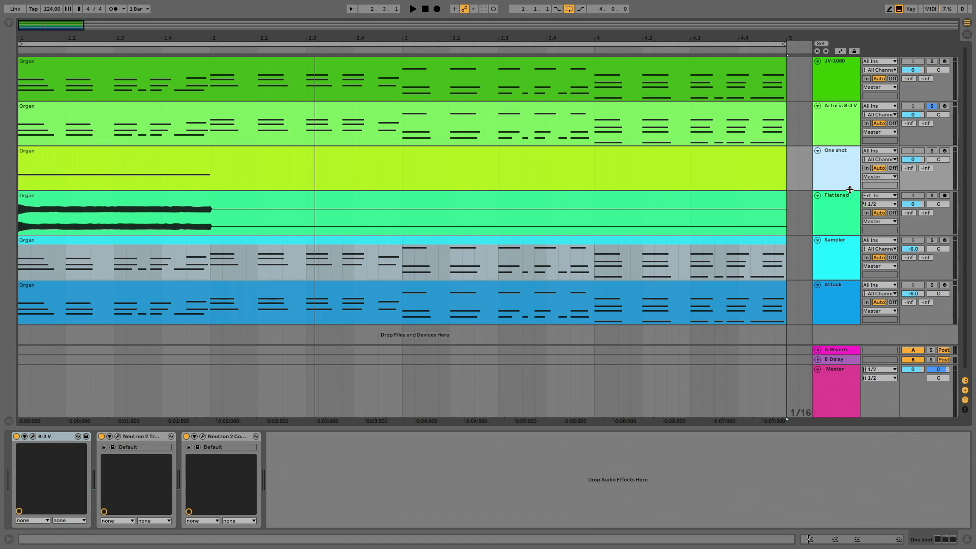
Solo the One shot track and play its single organ note.
{"action": "left_click", "coordinate": [933, 151]}
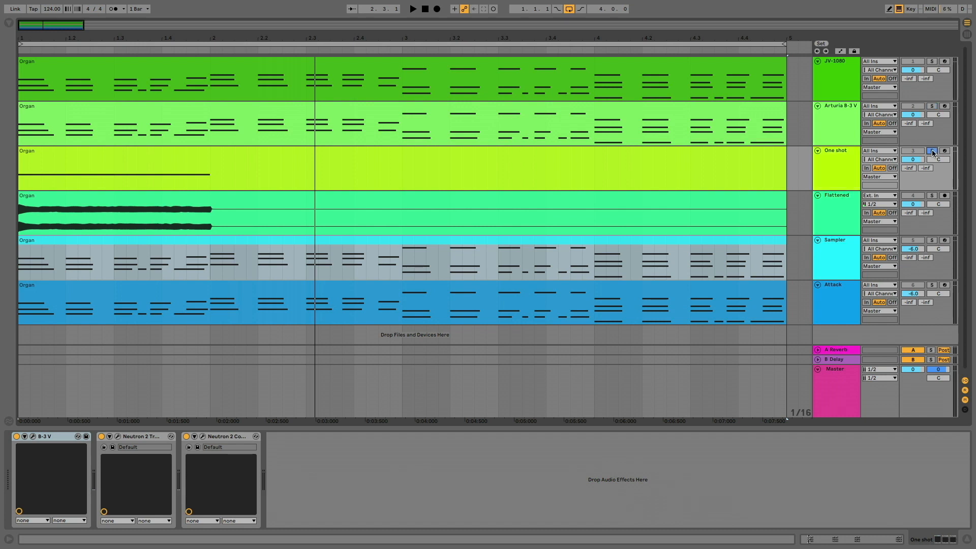
{"action": "key", "text": "space"}
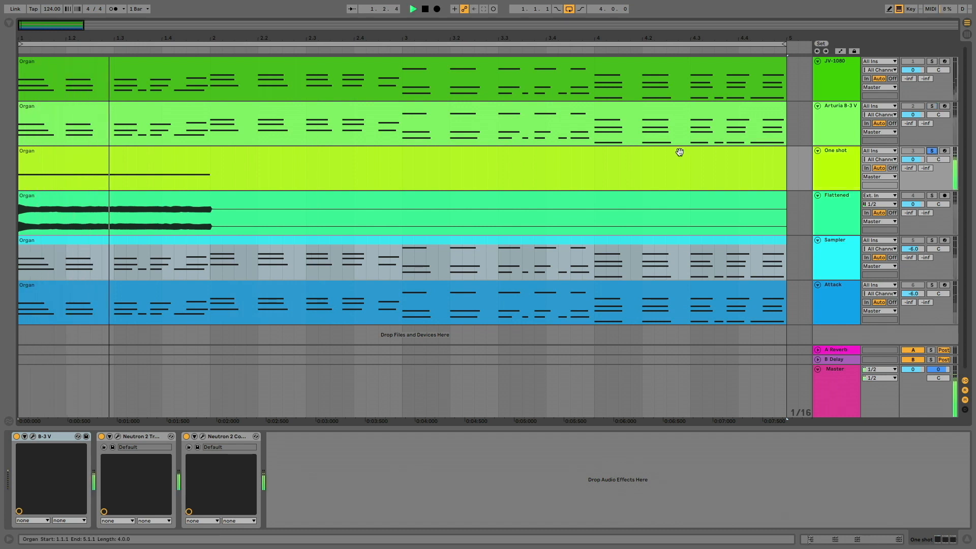
{"action": "key", "text": "space"}
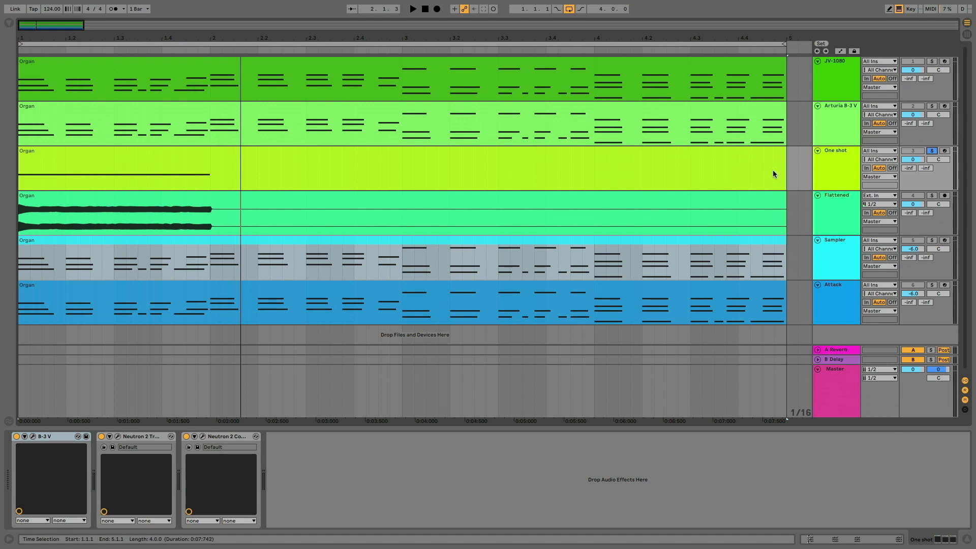
Solo the Flattened track and play its rendered organ audio clip.
{"action": "left_click", "coordinate": [932, 195]}
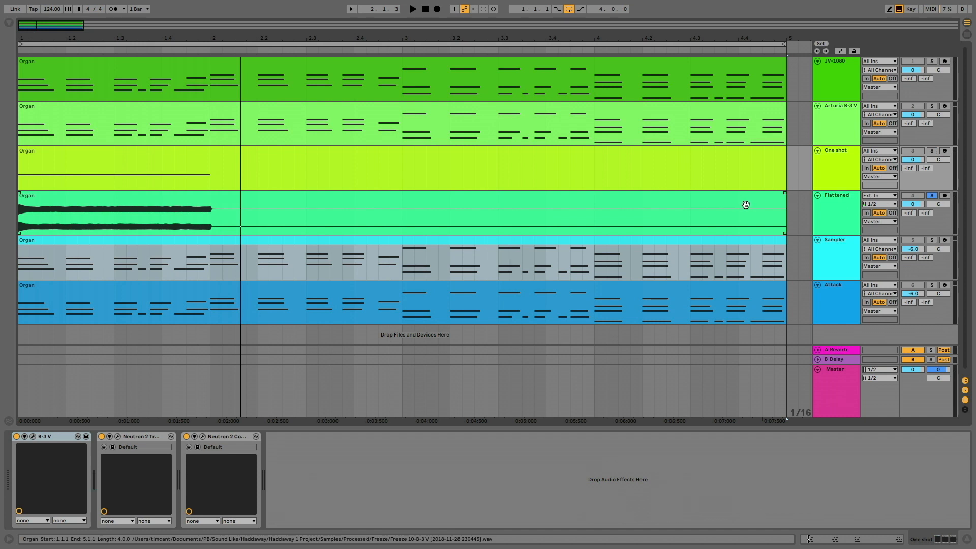
{"action": "left_click", "coordinate": [839, 203]}
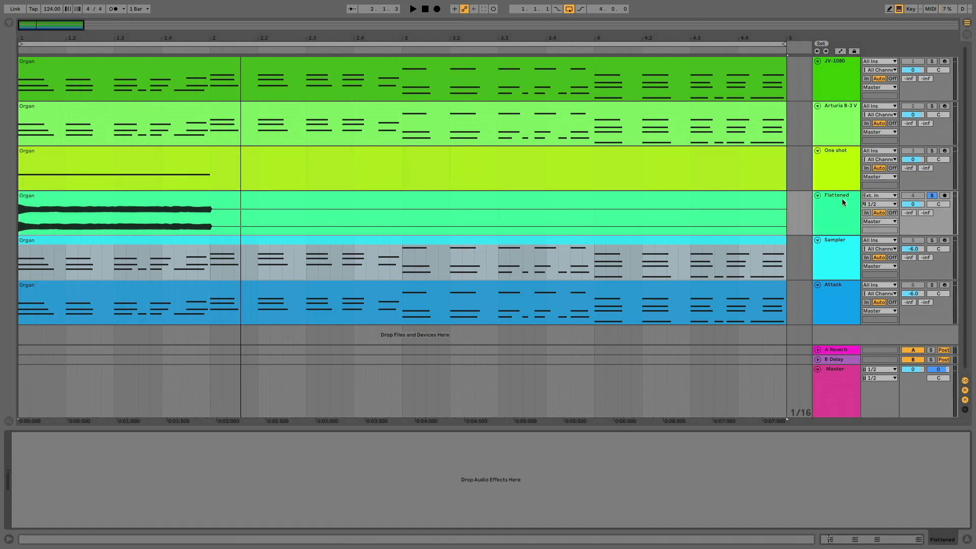
{"action": "left_click", "coordinate": [774, 205]}
{"action": "key", "text": "space"}
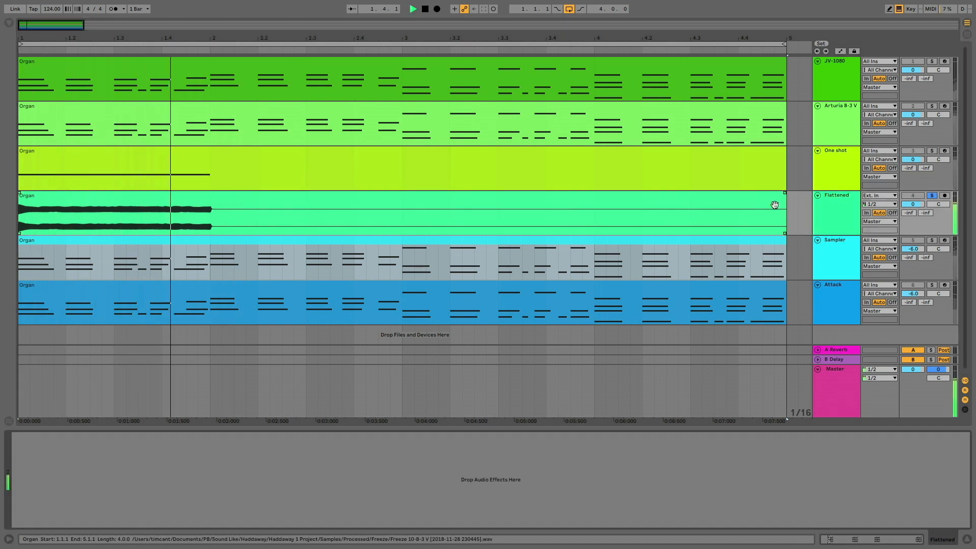
{"action": "key", "text": "space"}
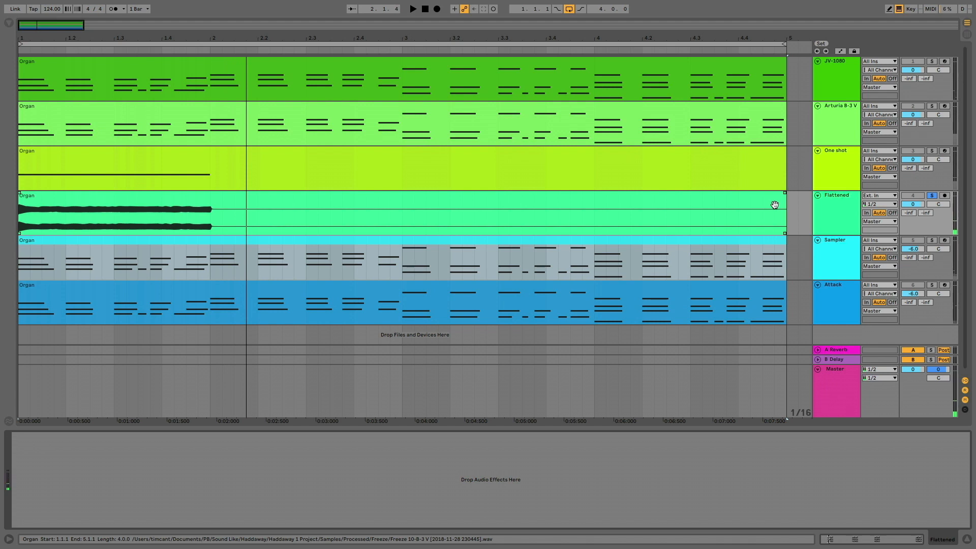
Solo the Sampler track, bypass its Chorus effect and play the dry organ part.
{"action": "left_click", "coordinate": [841, 242]}
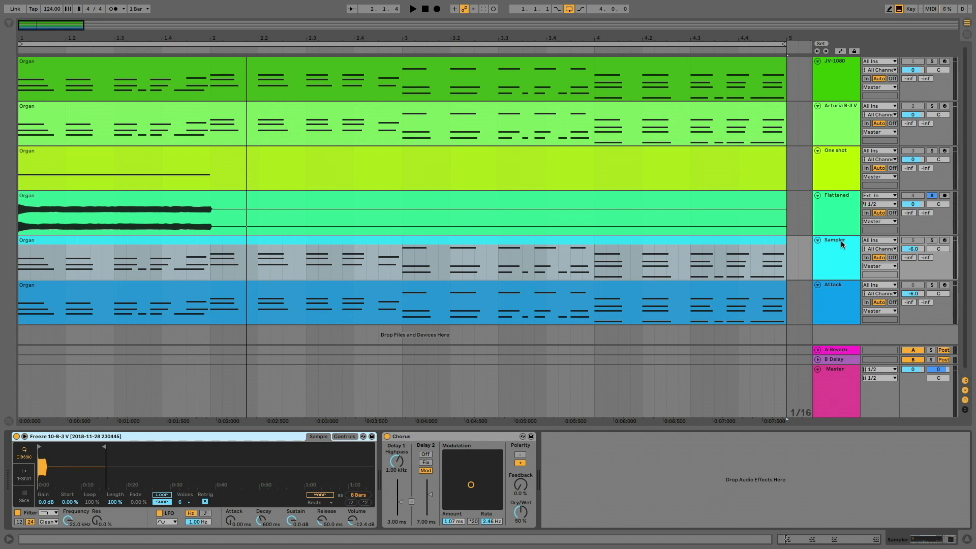
{"action": "left_click", "coordinate": [932, 240]}
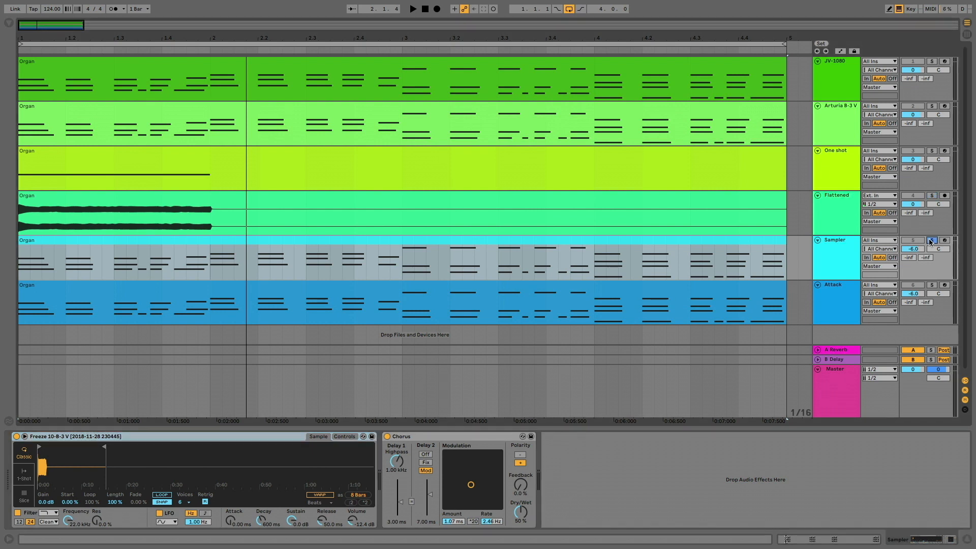
{"action": "left_click", "coordinate": [387, 437]}
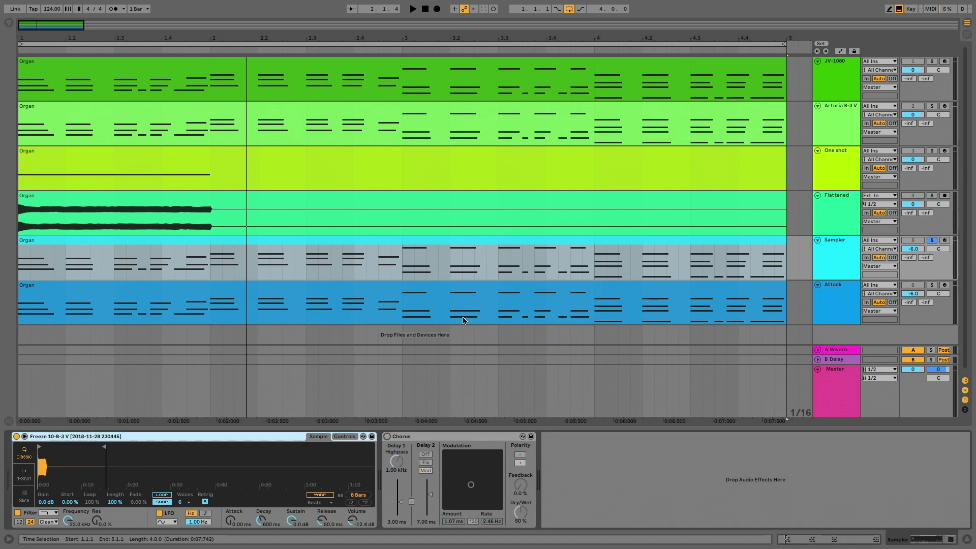
{"action": "key", "text": "space"}
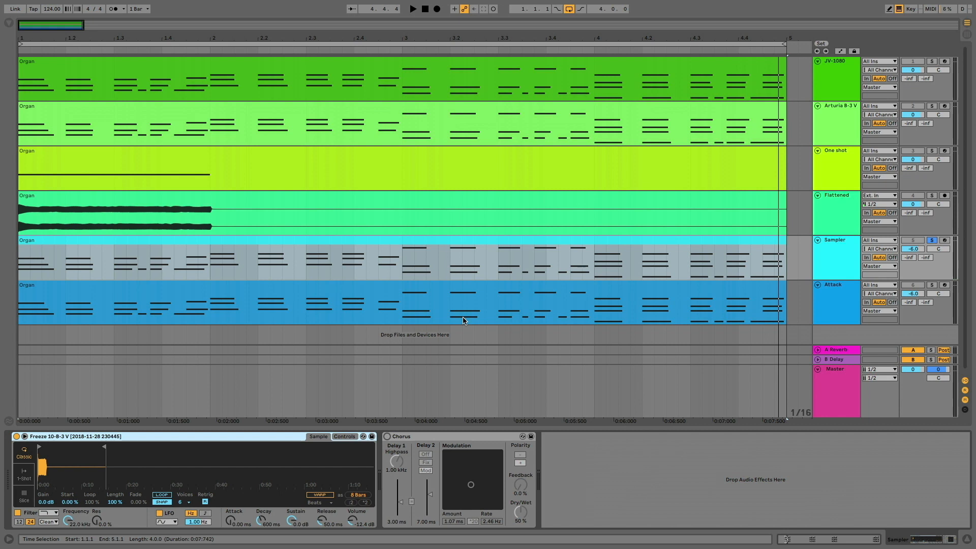
Re-enable the Chorus on the Sampler track and audition the organ part with it, including a playback from bar 2.
{"action": "left_click", "coordinate": [389, 437]}
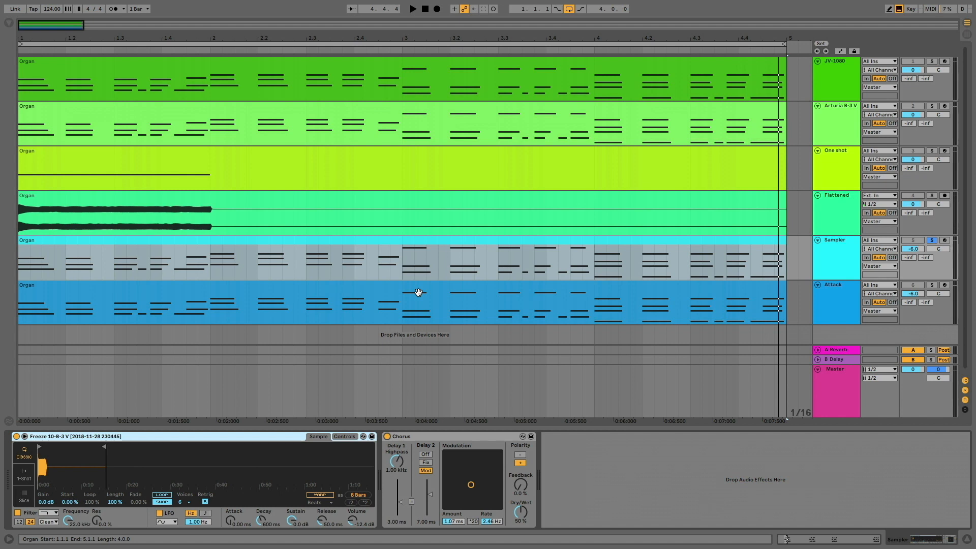
{"action": "key", "text": "space"}
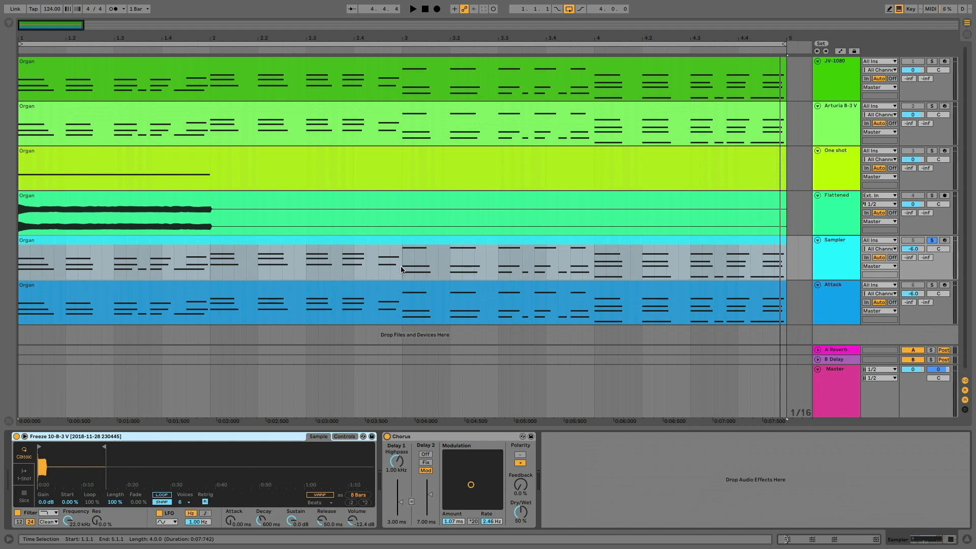
{"action": "left_click", "coordinate": [401, 268]}
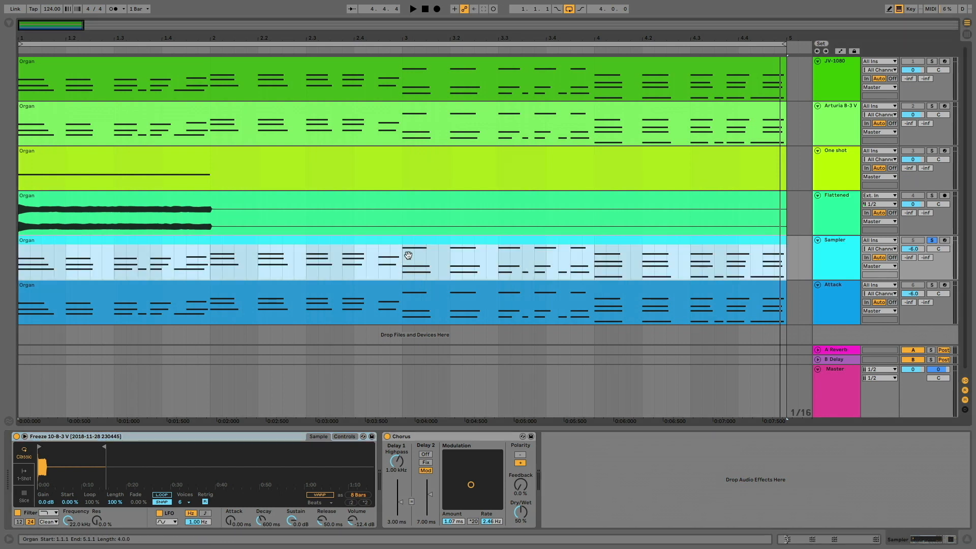
{"action": "left_click", "coordinate": [211, 268]}
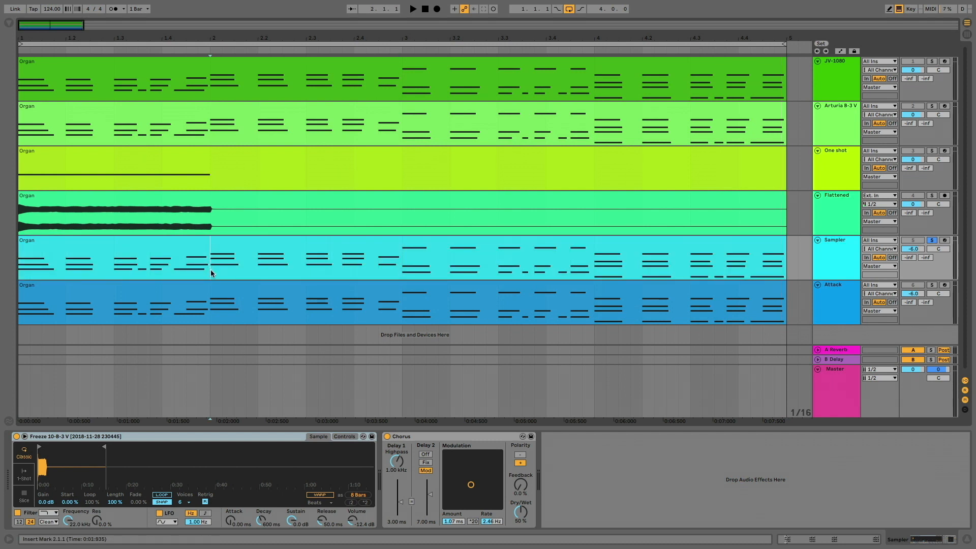
{"action": "key", "text": "space"}
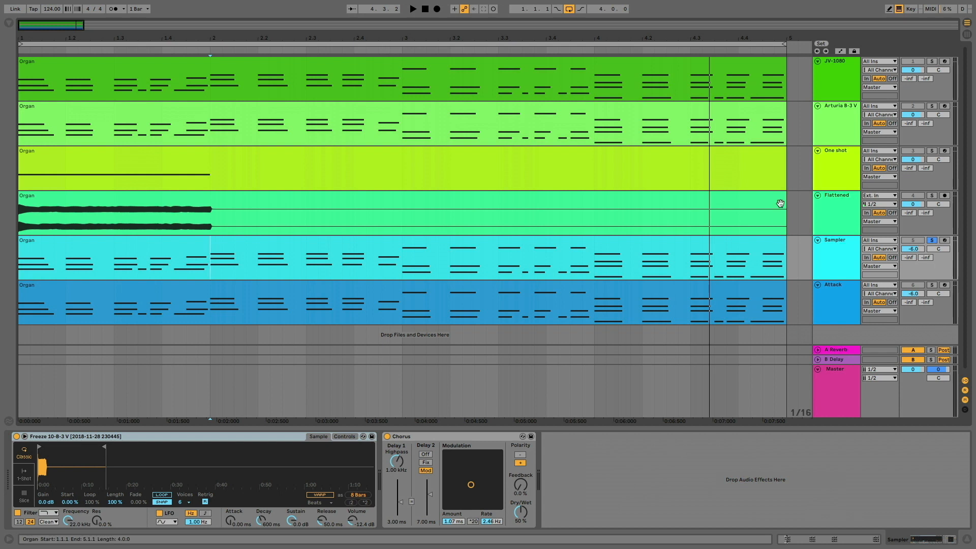
Solo the JV-1080 track and play its part for comparison, returning the solo to the Sampler track.
{"action": "left_click", "coordinate": [932, 62]}
{"action": "key", "text": "space"}
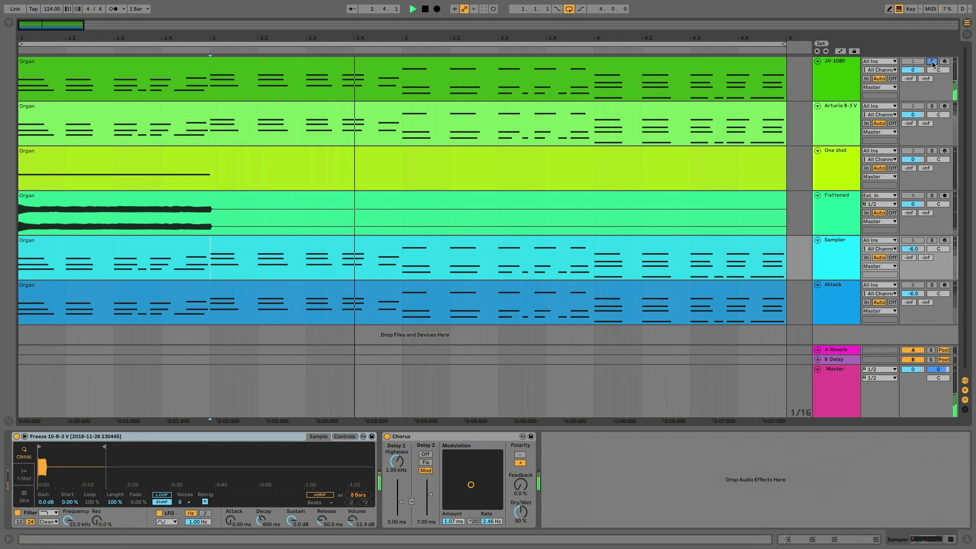
{"action": "key", "text": "space"}
{"action": "left_click", "coordinate": [838, 246]}
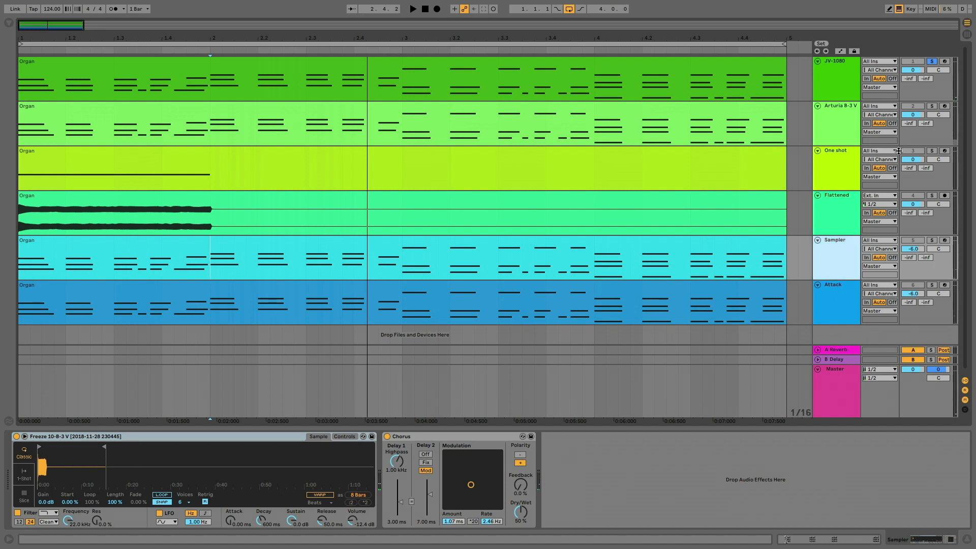
{"action": "left_click", "coordinate": [932, 240]}
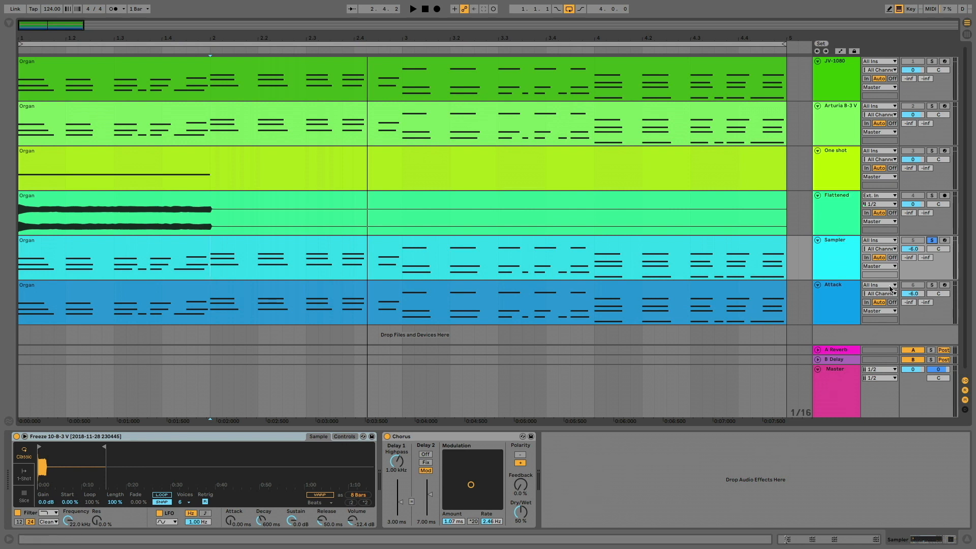
Solo the Attack track, examine the short active region at the start of its sample and play the layer alone.
{"action": "left_click", "coordinate": [932, 287]}
{"action": "left_click", "coordinate": [931, 287]}
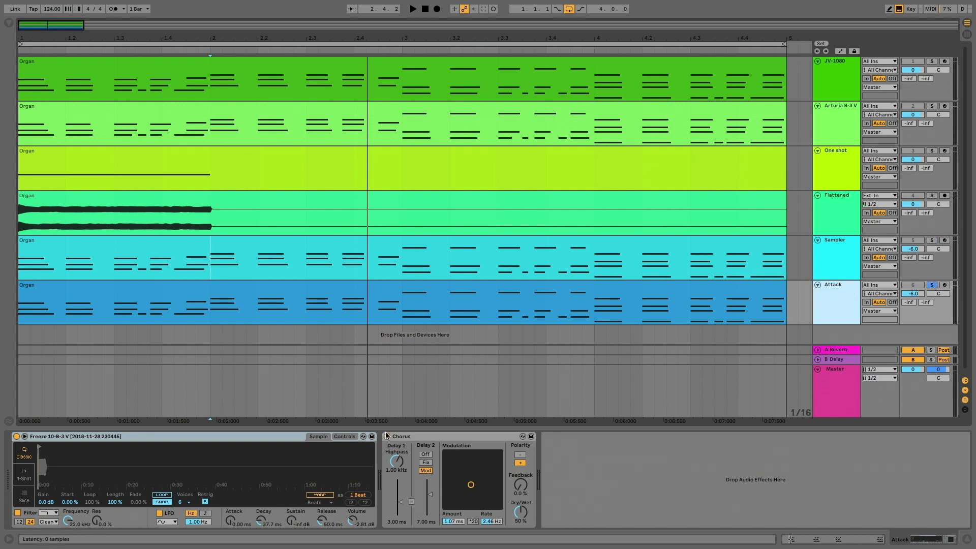
{"action": "left_click_drag", "start_coordinate": [45, 461], "coordinate": [45, 513]}
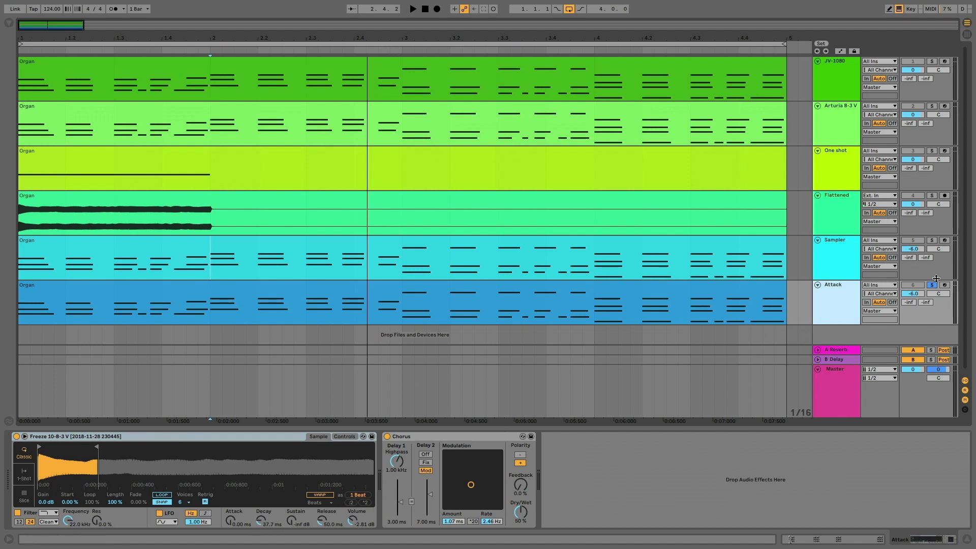
{"action": "key", "text": "space"}
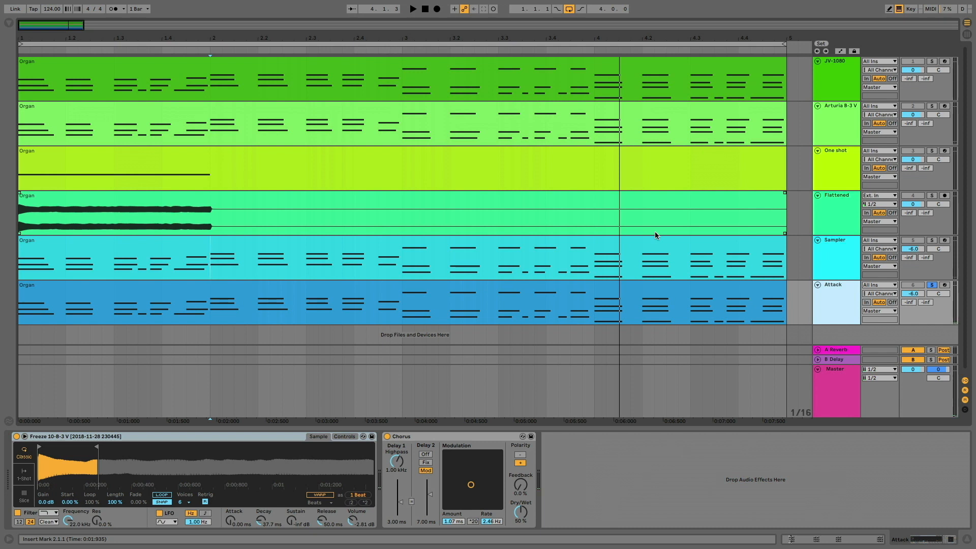
Solo the Sampler track together with the Attack track and play both layers combined from bar 2.
{"action": "left_click", "coordinate": [933, 241]}
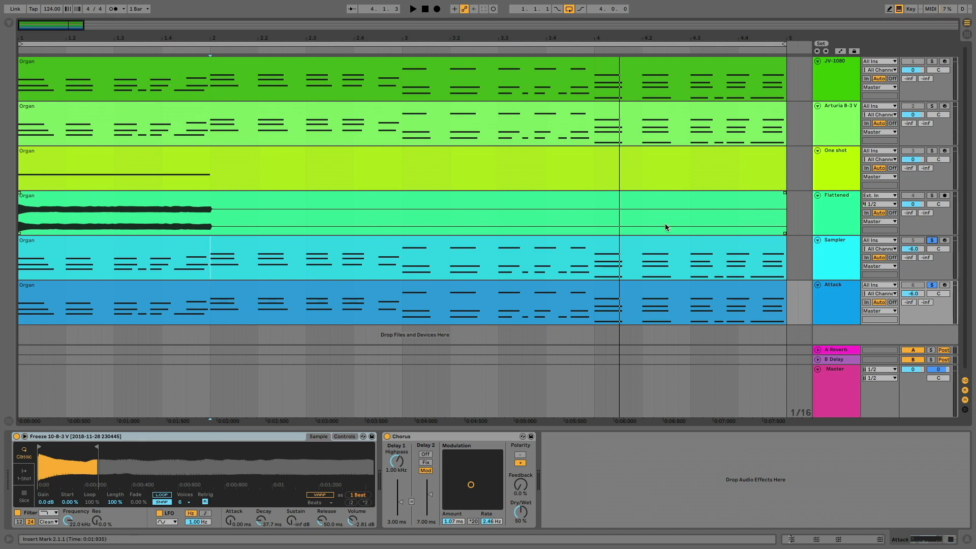
{"action": "key", "text": "space"}
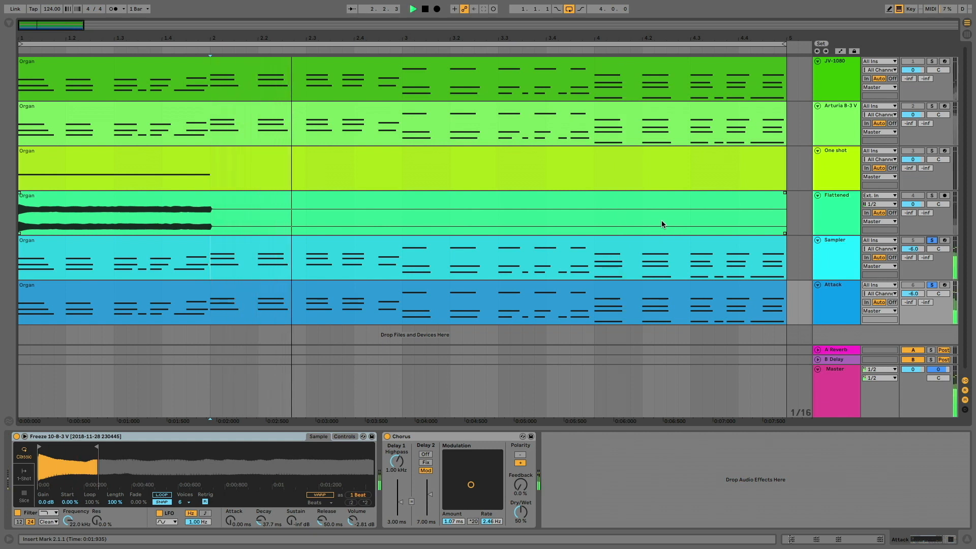